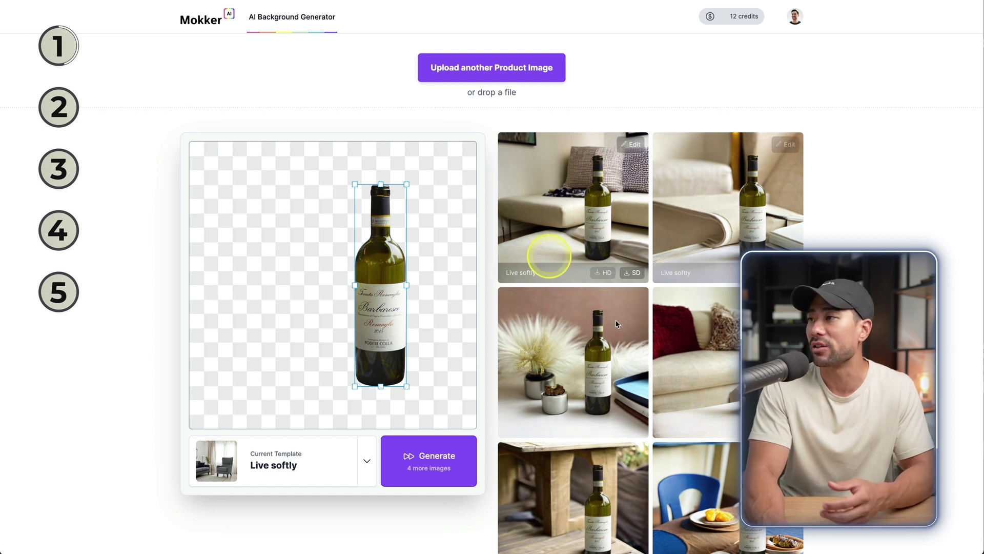
{"action": "scroll", "coordinate": [492, 307], "scroll_direction": "down", "scroll_amount": 1}
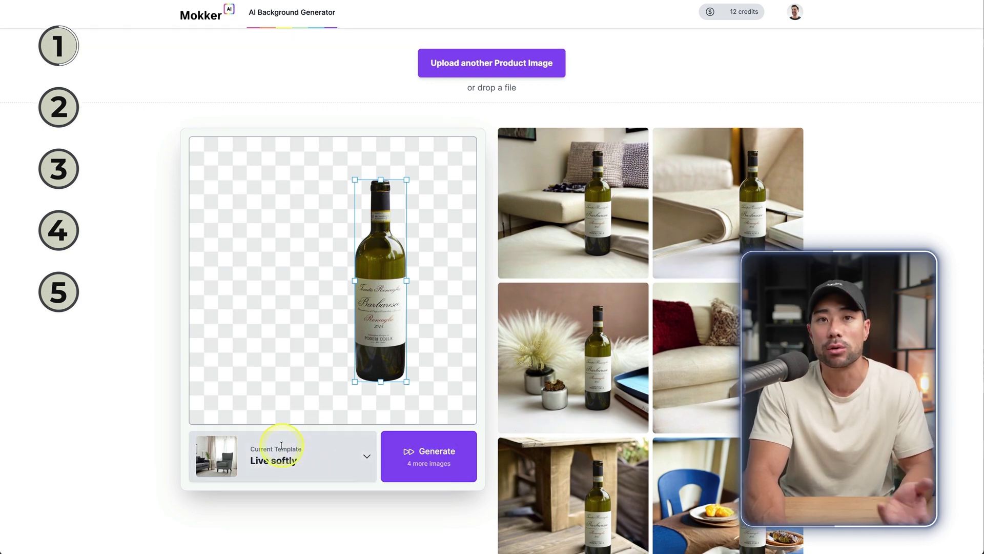
{"action": "left_click", "coordinate": [367, 459]}
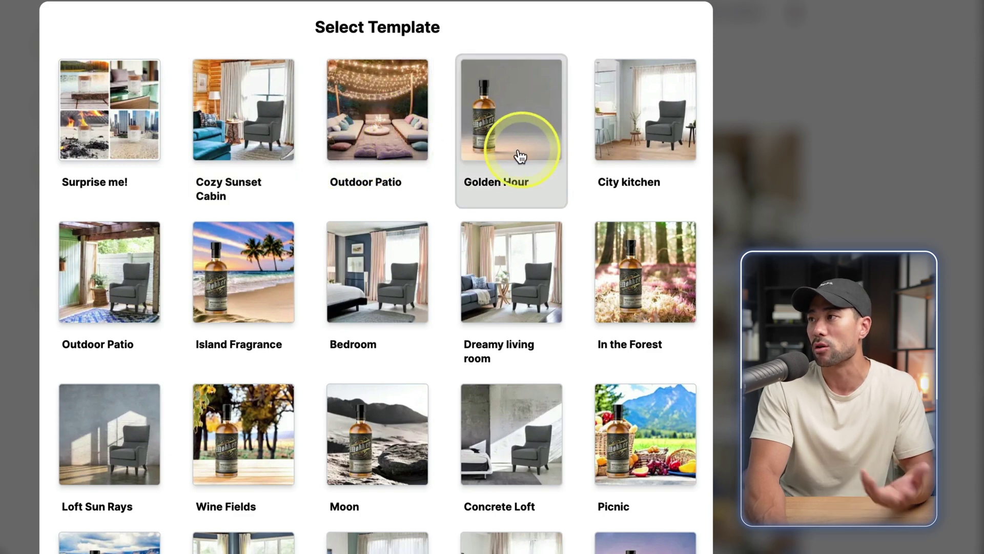
{"action": "scroll", "coordinate": [347, 460], "scroll_direction": "down", "scroll_amount": 3}
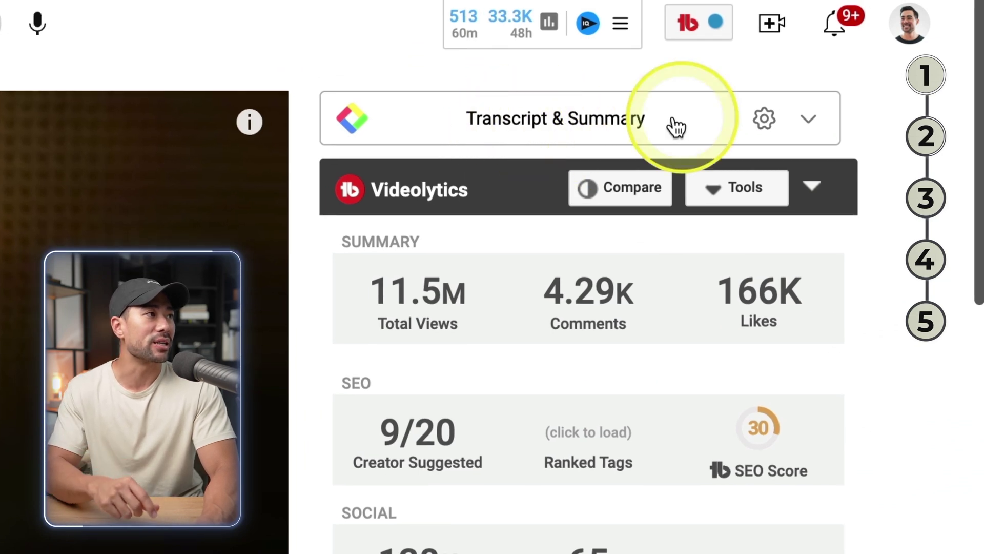
Expand the video's full transcript and send it to ChatGPT for a summary
{"action": "left_click", "coordinate": [629, 125]}
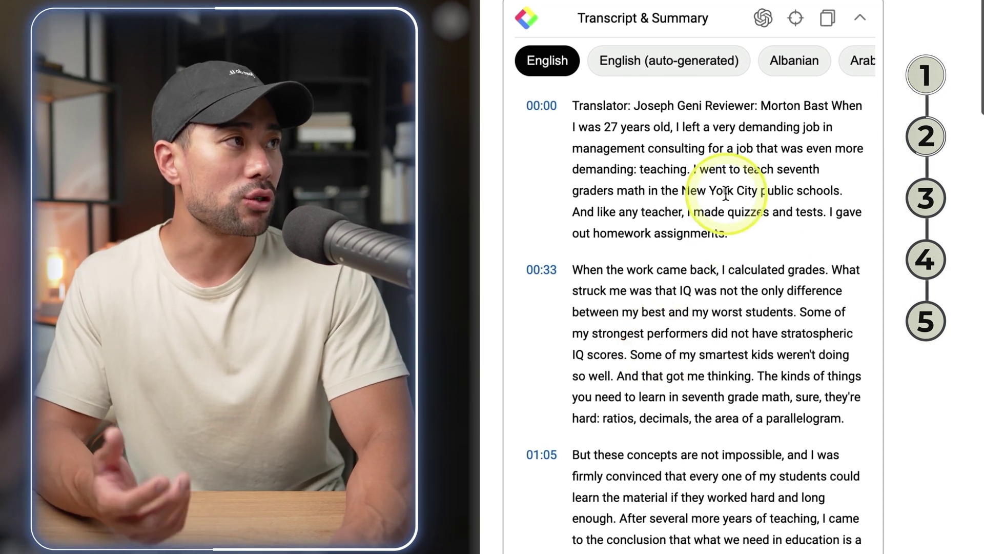
{"action": "left_click", "coordinate": [762, 21]}
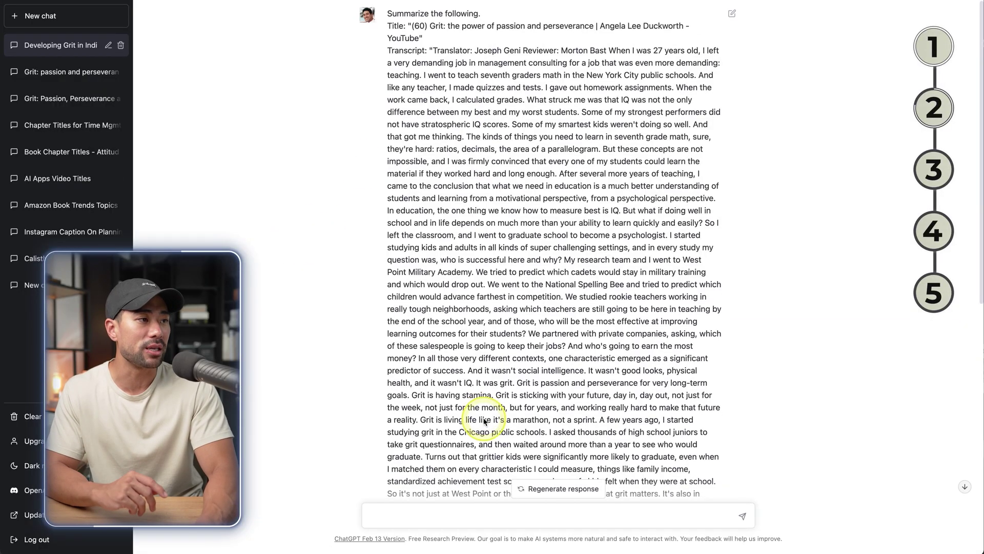
{"action": "scroll", "coordinate": [492, 415], "scroll_direction": "down", "scroll_amount": 10}
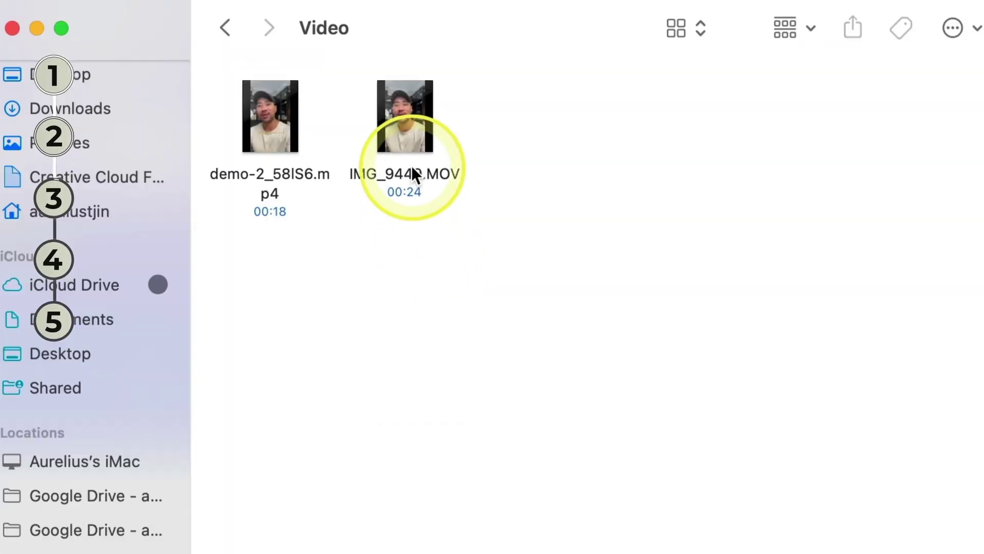
Select IMG_9449.MOV and preview it with Quick Look
{"action": "left_click", "coordinate": [411, 175]}
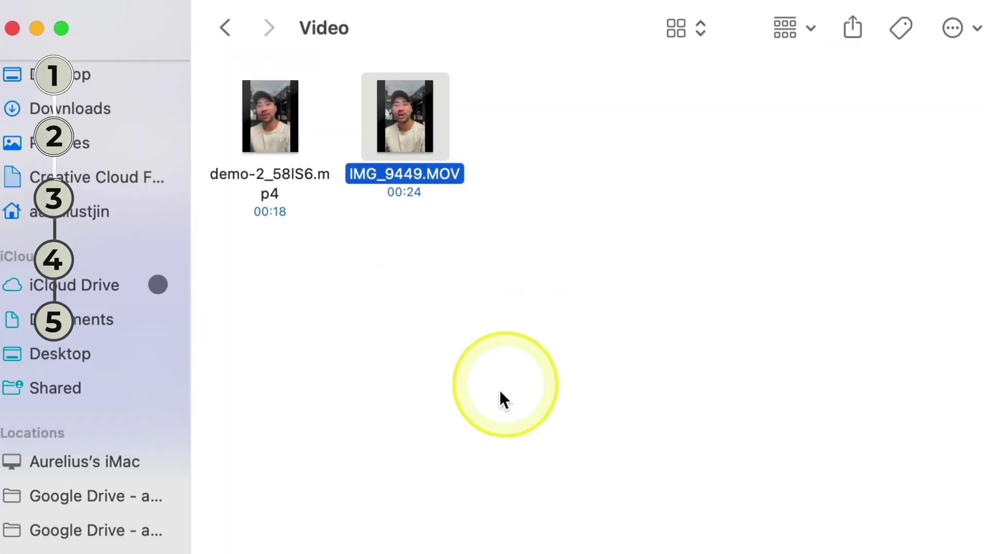
{"action": "key", "text": "space"}
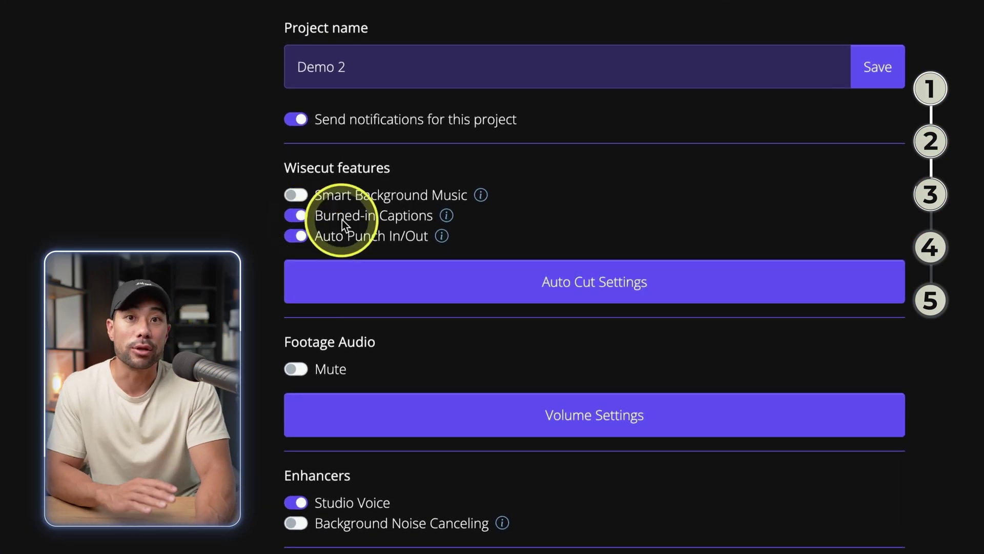
{"action": "scroll", "coordinate": [342, 218], "scroll_direction": "down", "scroll_amount": 5}
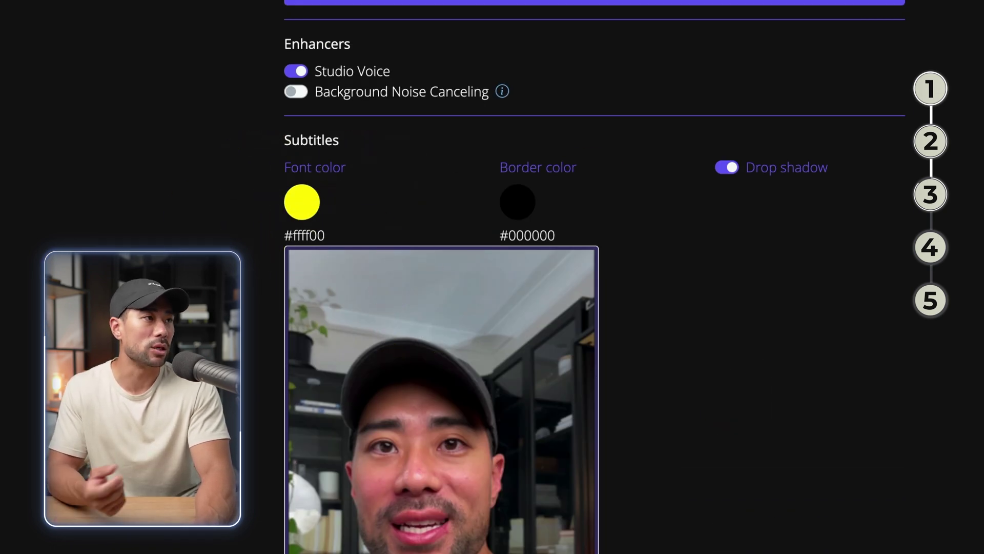
{"action": "scroll", "coordinate": [594, 277], "scroll_direction": "up", "scroll_amount": 5}
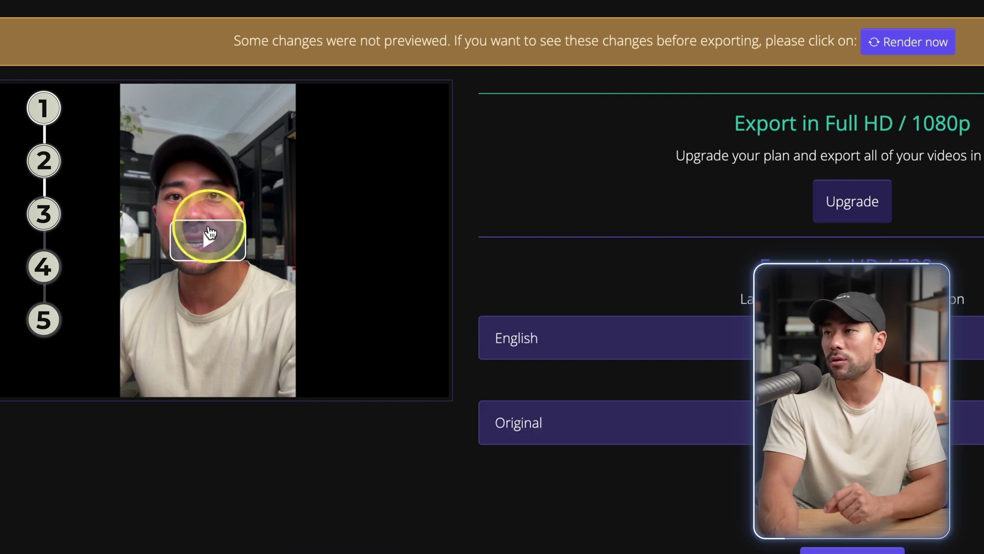
Start the captioned video preview on the export page
{"action": "left_click", "coordinate": [209, 232]}
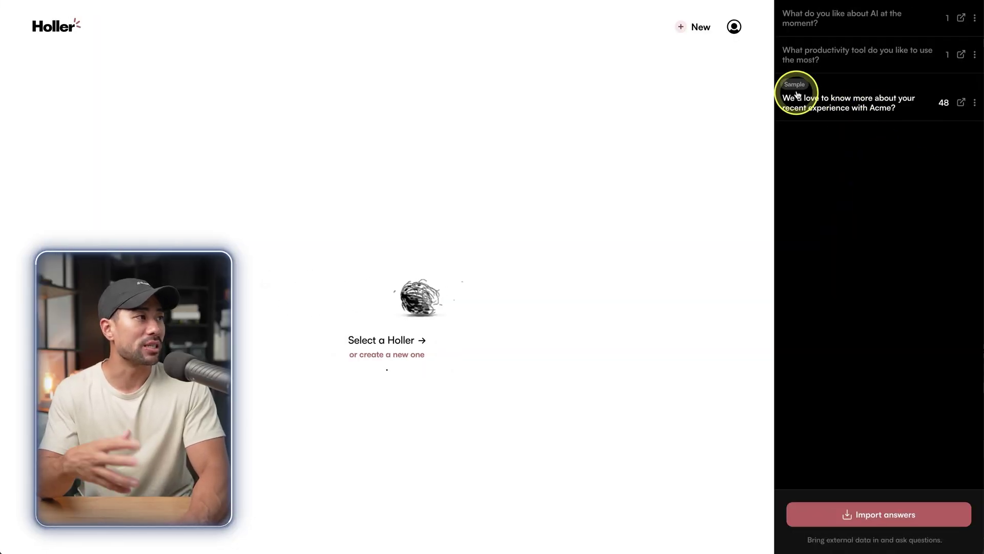
Open the sample Holler 'We'd love to know more about your recent experience with Acme?'
{"action": "left_click", "coordinate": [826, 100]}
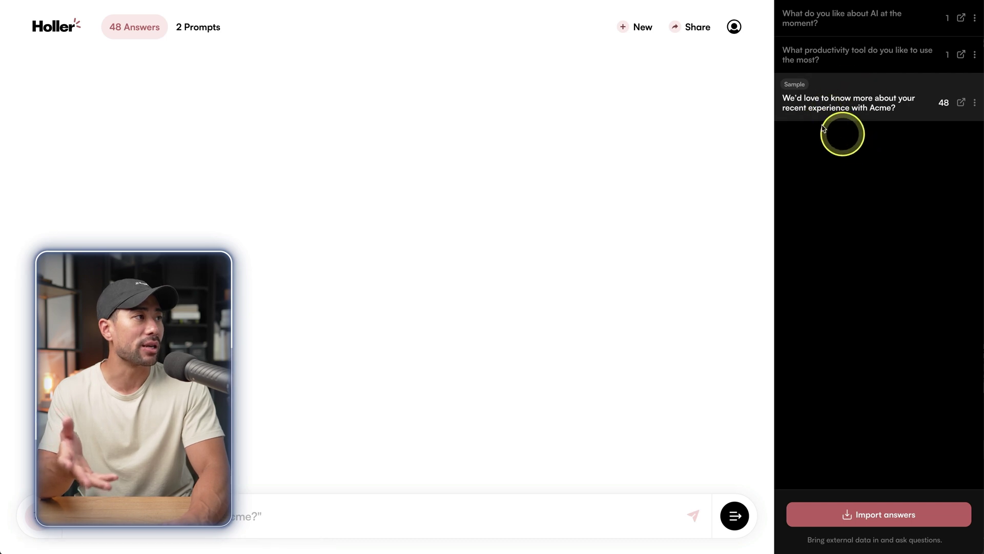
Show the 48 Acme answers, then bring up the suggested prompt ideas
{"action": "left_click", "coordinate": [800, 112]}
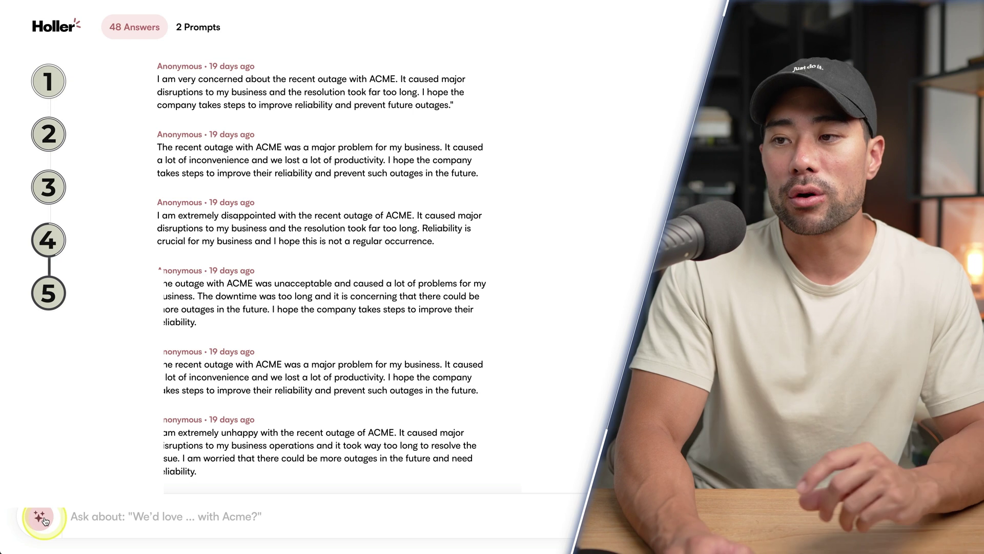
{"action": "left_click", "coordinate": [40, 518]}
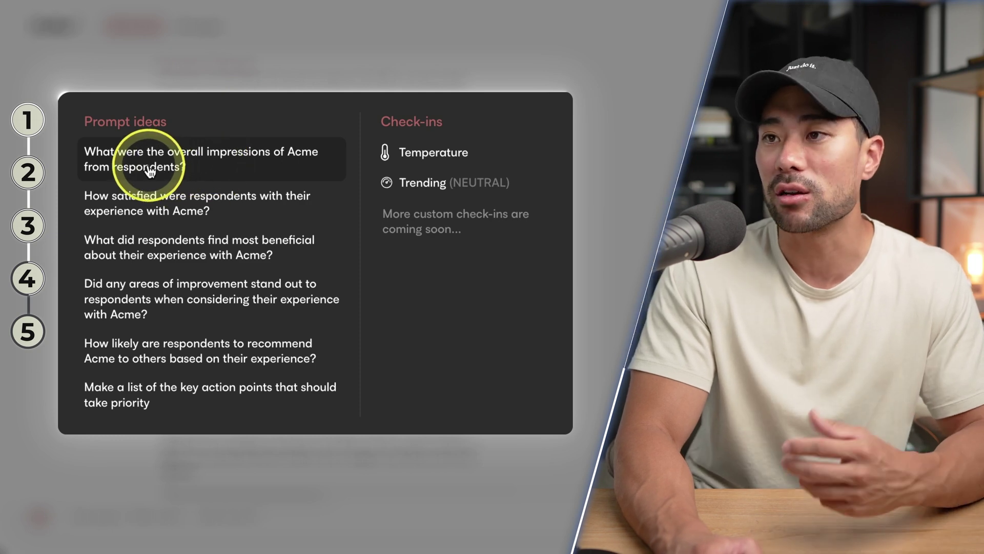
Ask about respondents' overall impressions of Acme using the first prompt idea
{"action": "left_click", "coordinate": [148, 170]}
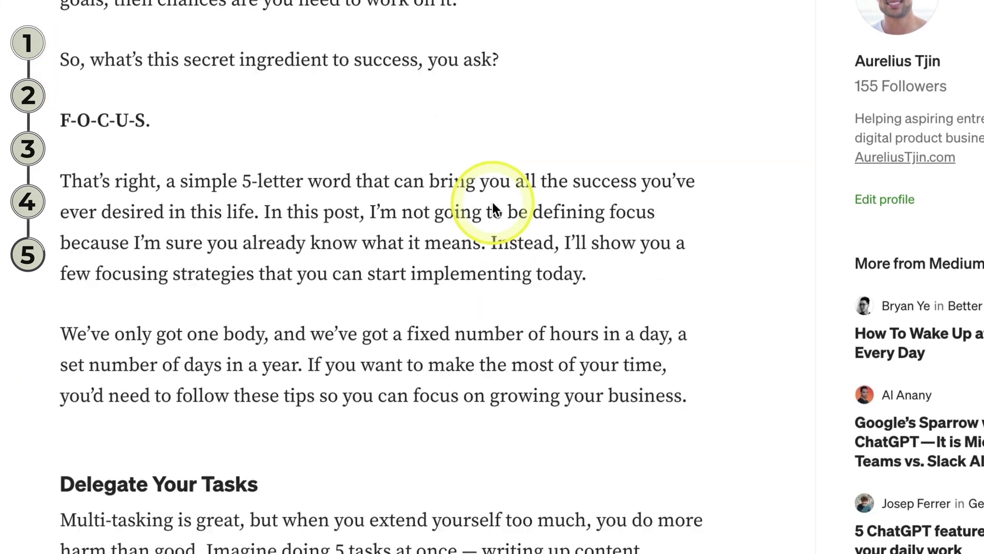
{"action": "scroll", "coordinate": [493, 202], "scroll_direction": "down", "scroll_amount": 5}
{"action": "scroll", "coordinate": [493, 202], "scroll_direction": "down", "scroll_amount": 5}
{"action": "scroll", "coordinate": [492, 202], "scroll_direction": "down", "scroll_amount": 5}
{"action": "scroll", "coordinate": [493, 203], "scroll_direction": "down", "scroll_amount": 5}
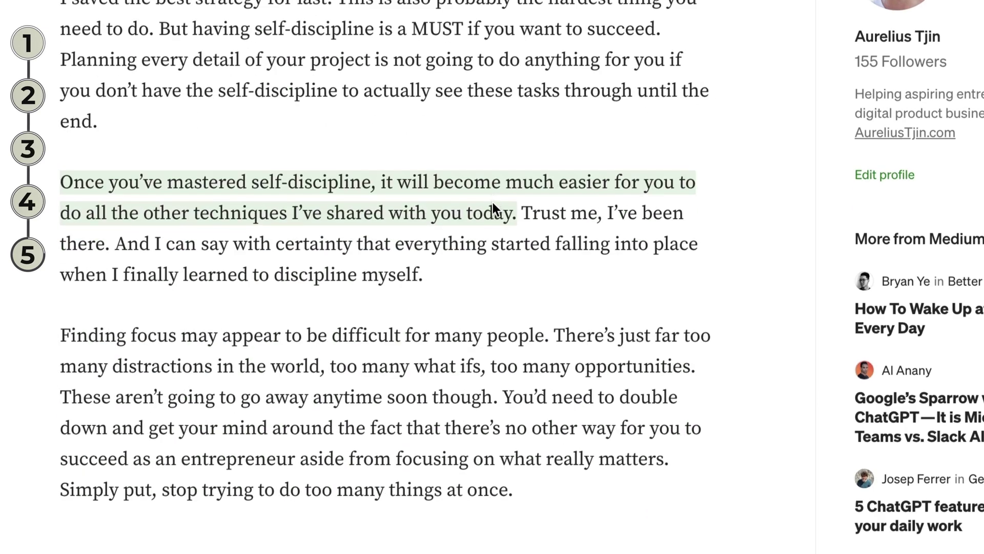
{"action": "scroll", "coordinate": [493, 202], "scroll_direction": "down", "scroll_amount": 1}
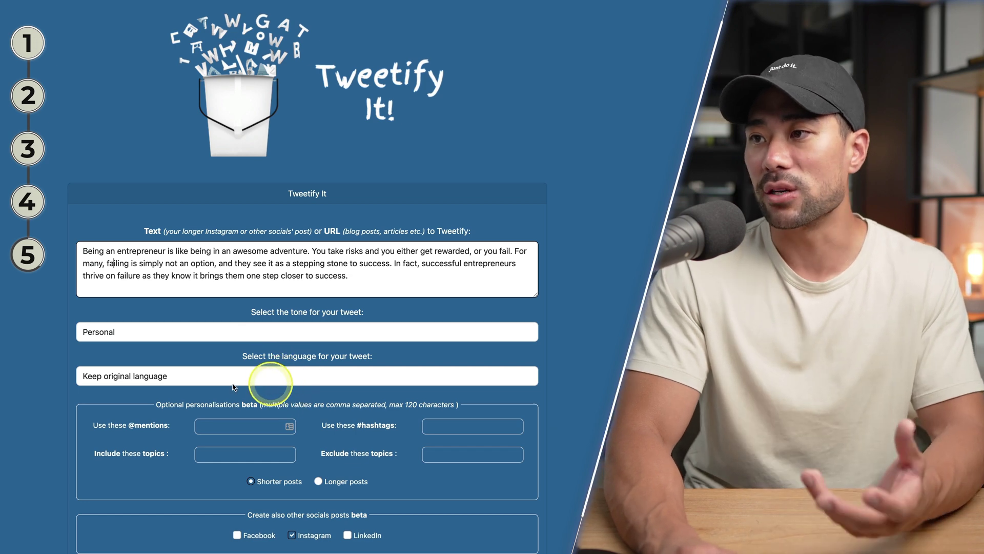
Leave the output language as Keep original language
{"action": "left_click", "coordinate": [189, 377]}
{"action": "left_click", "coordinate": [1, 379]}
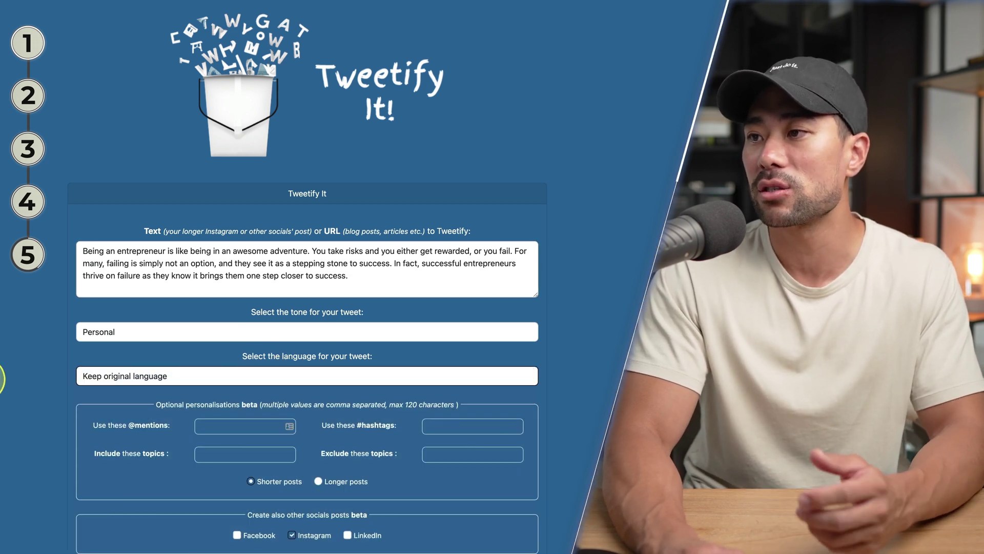
{"action": "scroll", "coordinate": [2, 378], "scroll_direction": "down", "scroll_amount": 1}
{"action": "scroll", "coordinate": [178, 269], "scroll_direction": "down", "scroll_amount": 3}
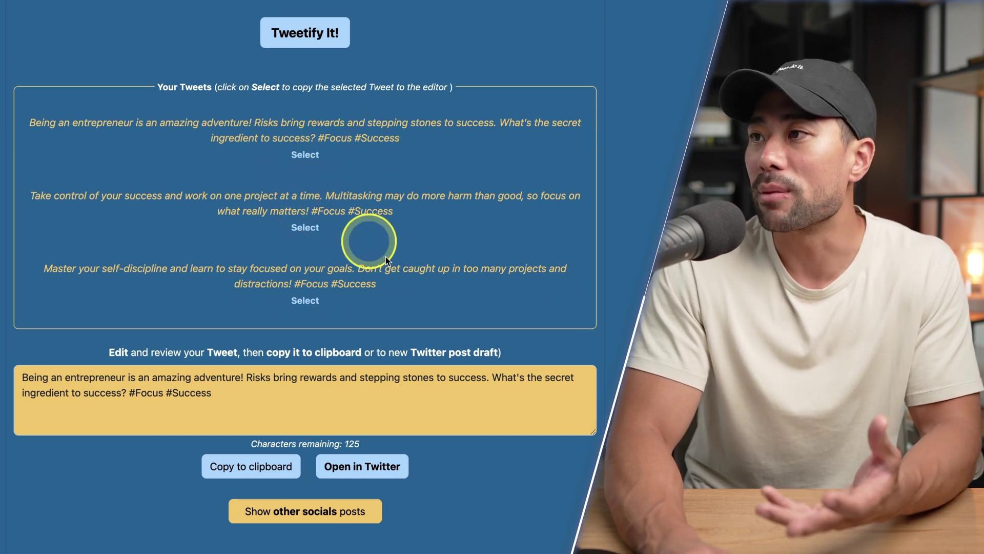
{"action": "scroll", "coordinate": [298, 362], "scroll_direction": "down", "scroll_amount": 1}
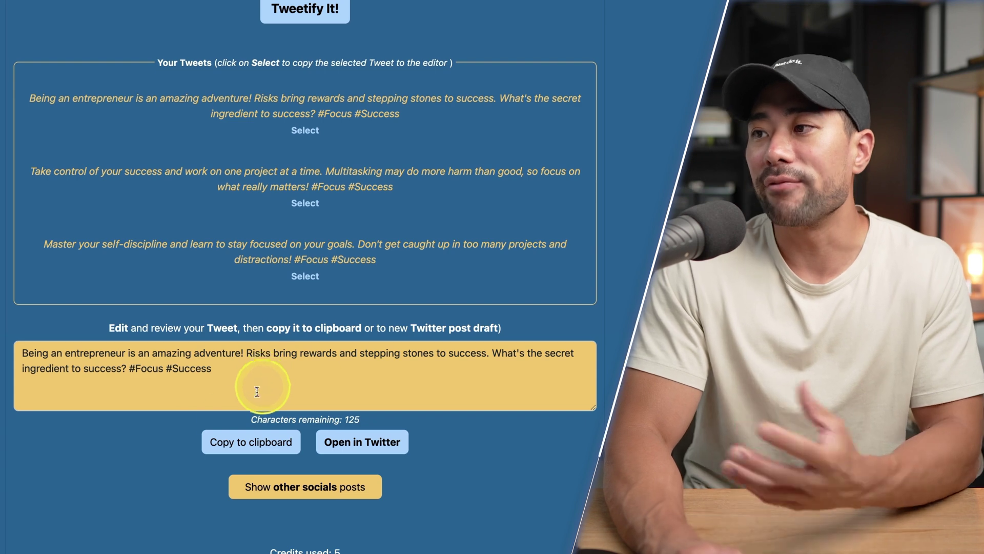
{"action": "scroll", "coordinate": [259, 448], "scroll_direction": "down", "scroll_amount": 1}
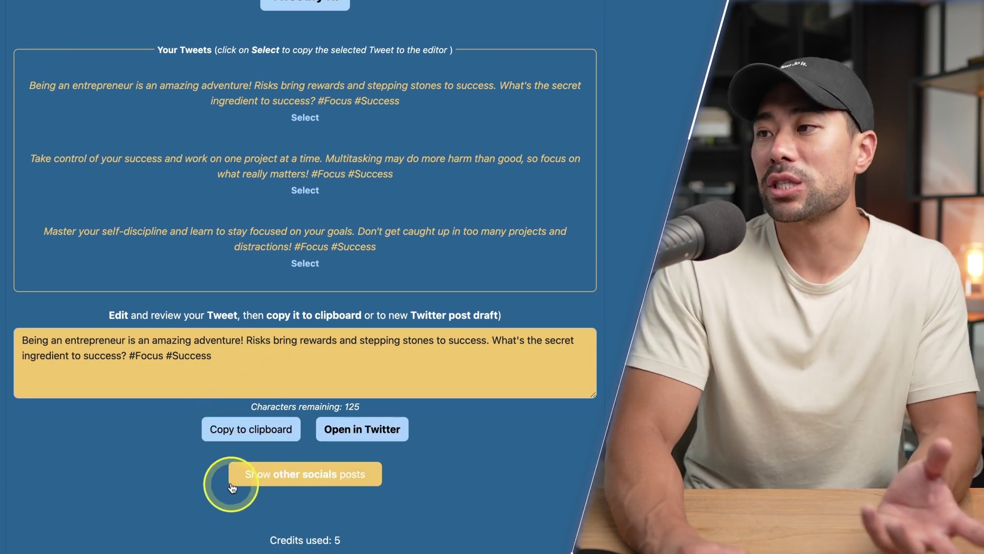
Show the Instagram post generated from the entrepreneur focus content
{"action": "left_click", "coordinate": [313, 480]}
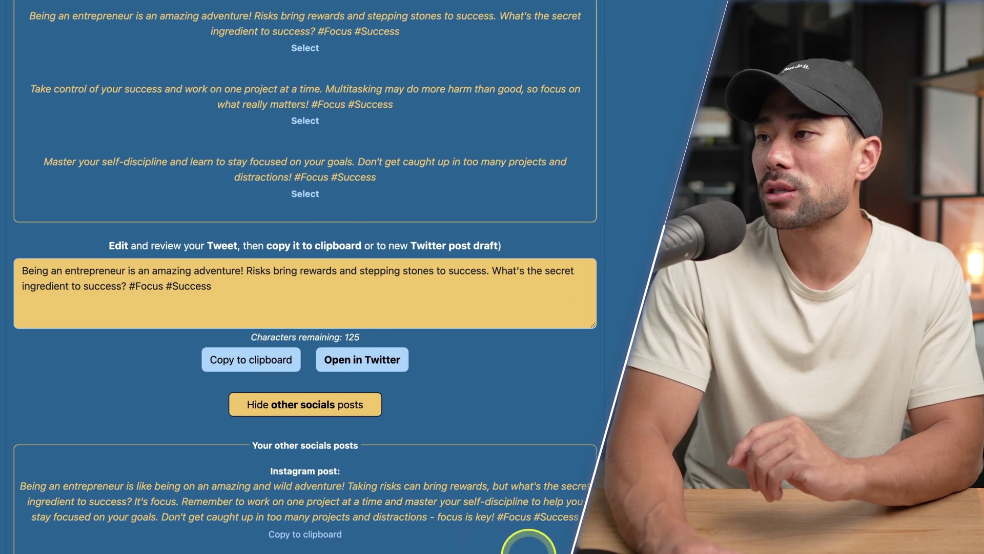
{"action": "scroll", "coordinate": [507, 531], "scroll_direction": "down", "scroll_amount": 3}
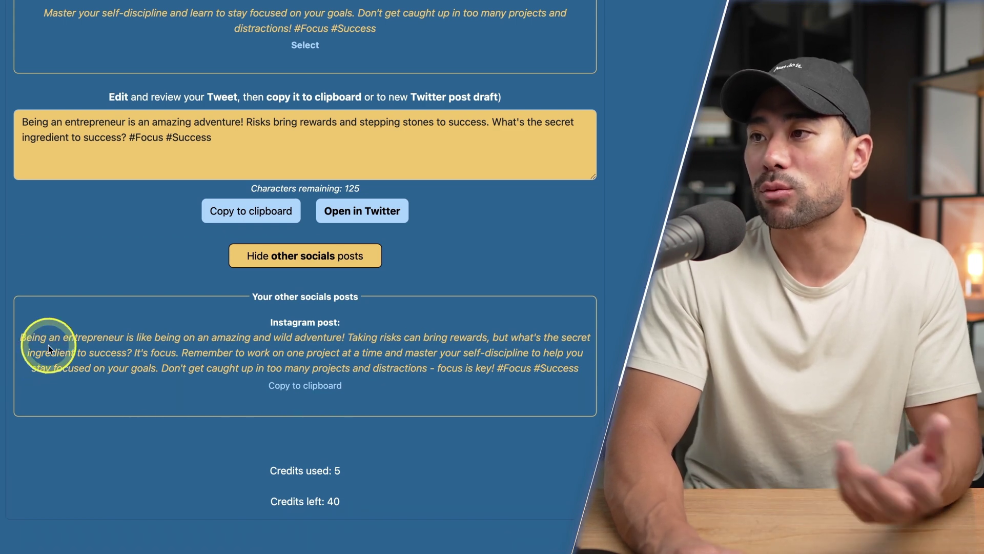